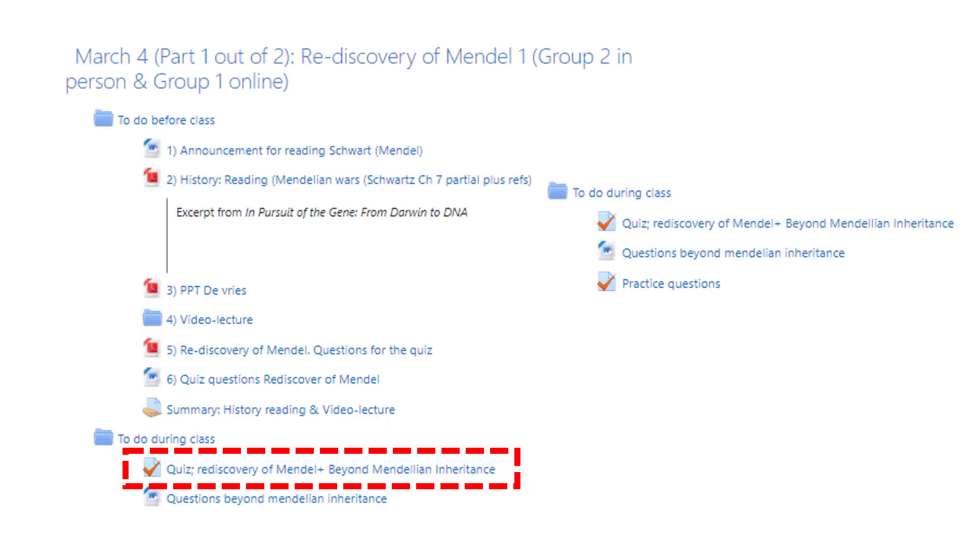
Draw three red pen arrows at the boxed Mendel quiz and one at 'Practice questions'
mouse_move(64, 469)
mouse_down()
mouse_move(102, 463)
mouse_move(91, 473)
mouse_up()
drag(265, 415, 274, 434)
drag(407, 417, 411, 437)
mouse_move(559, 266)
mouse_down()
mouse_move(584, 288)
mouse_move(716, 295)
mouse_up()
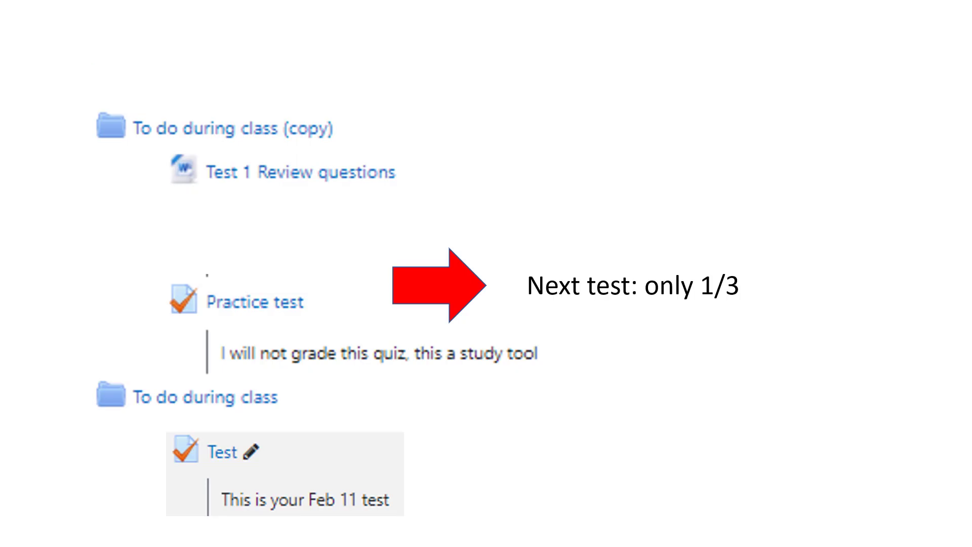
key(Right)
On the next-test slide, underline 'only 1/3' in red and write '2/3' beside it
drag(658, 304, 716, 305)
drag(812, 274, 829, 289)
mouse_move(861, 247)
mouse_down()
mouse_move(822, 314)
mouse_move(858, 289)
mouse_up()
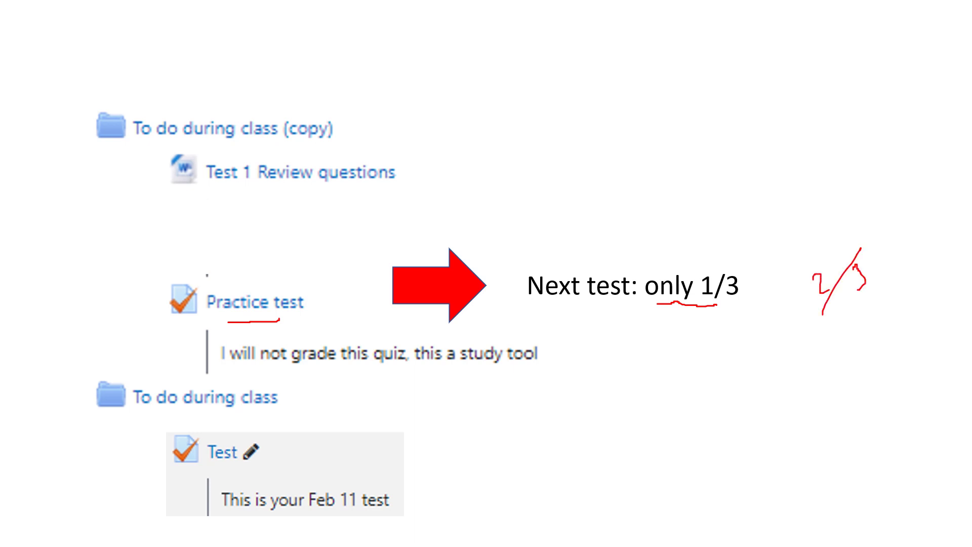